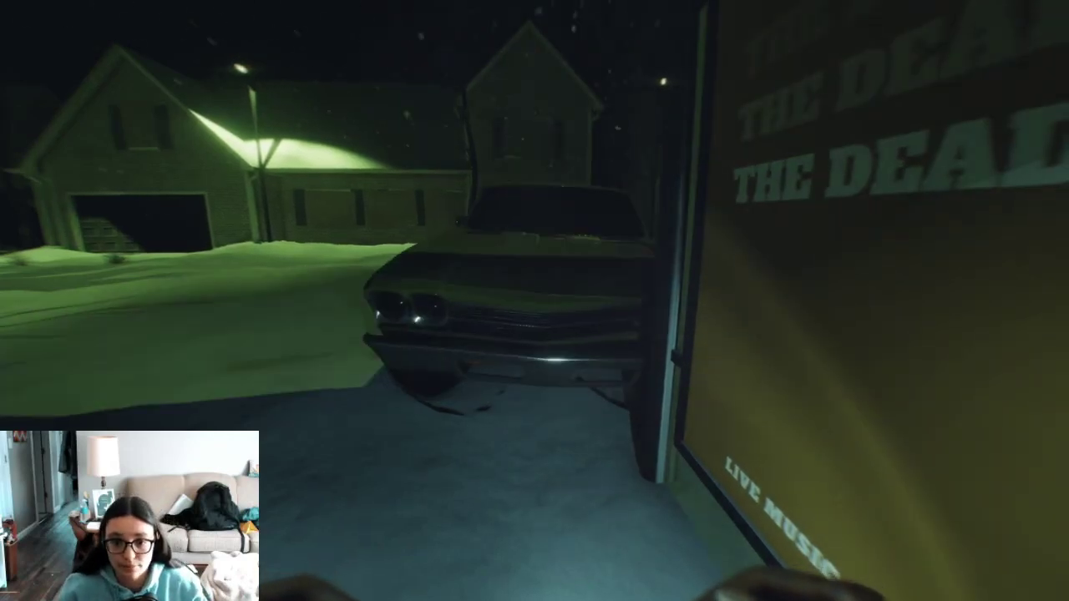
pyautogui.moveTo(534, 301); pyautogui.dragTo(534, 301)
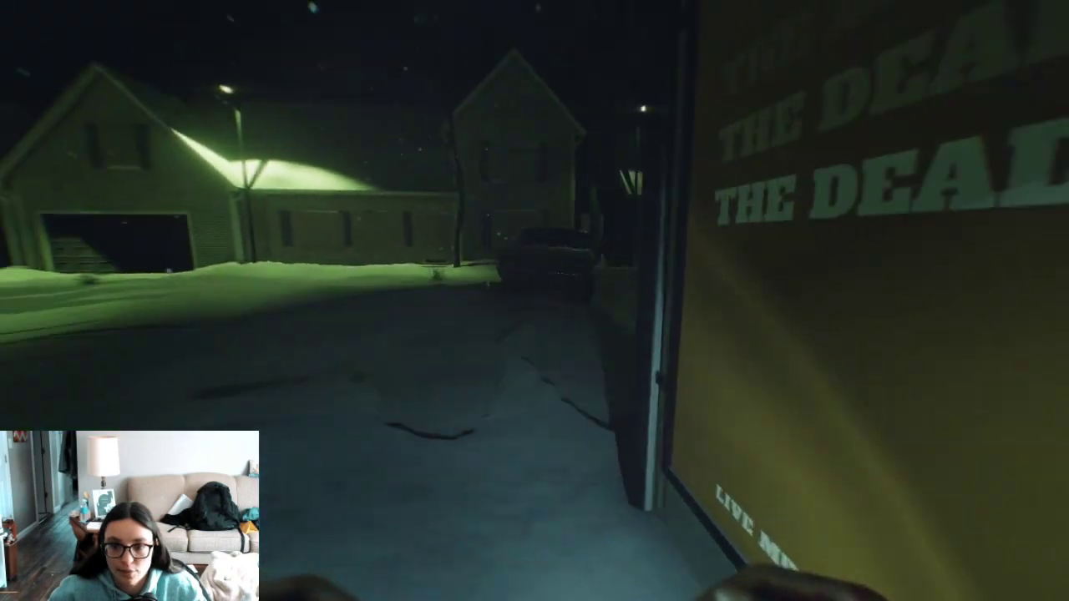
pyautogui.press('w')
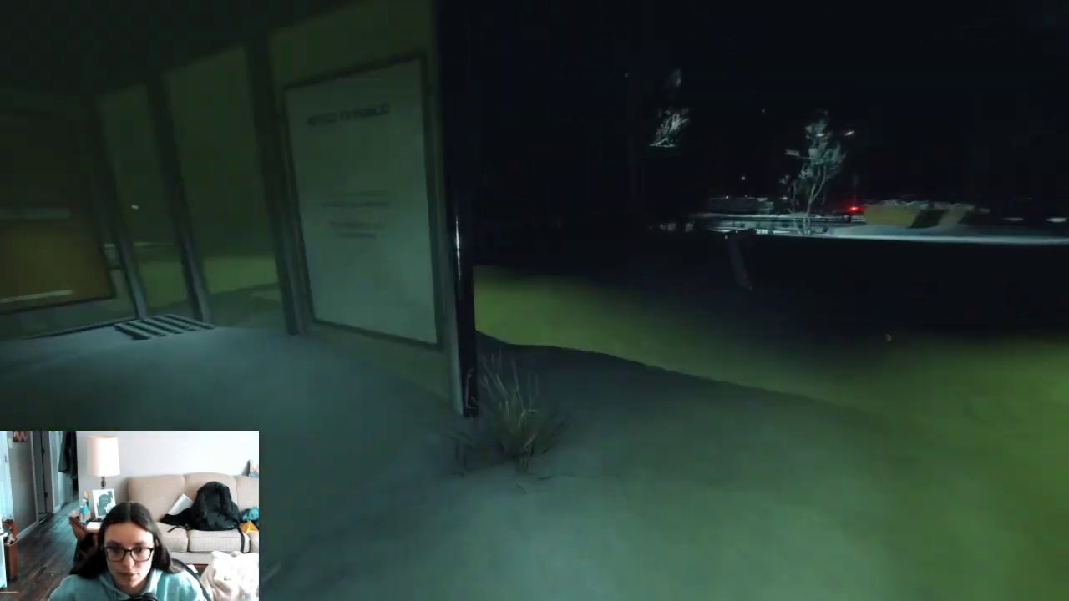
pyautogui.press('w')
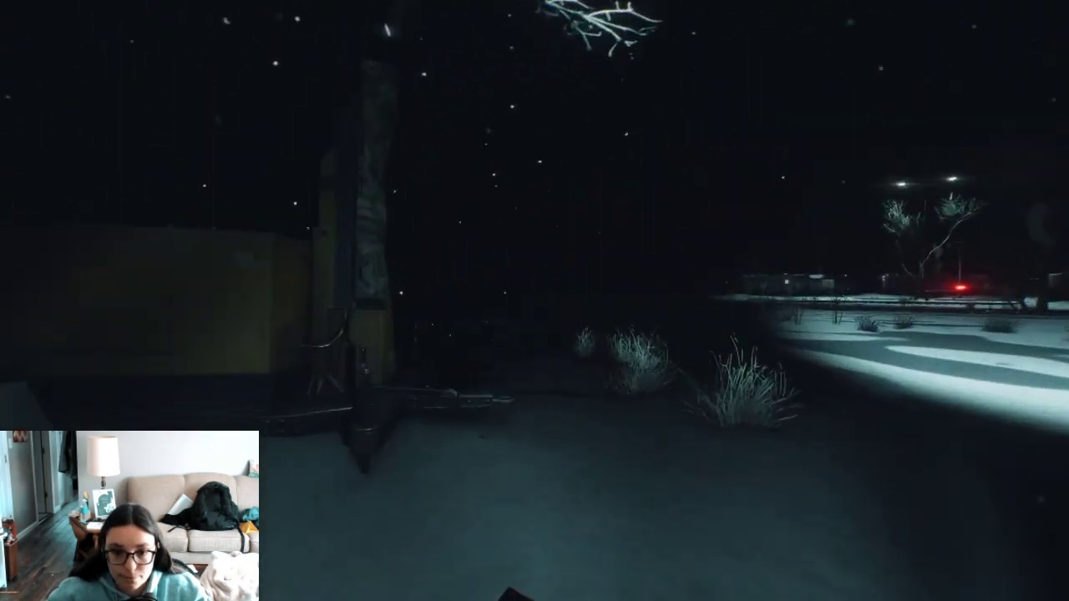
pyautogui.press('w')
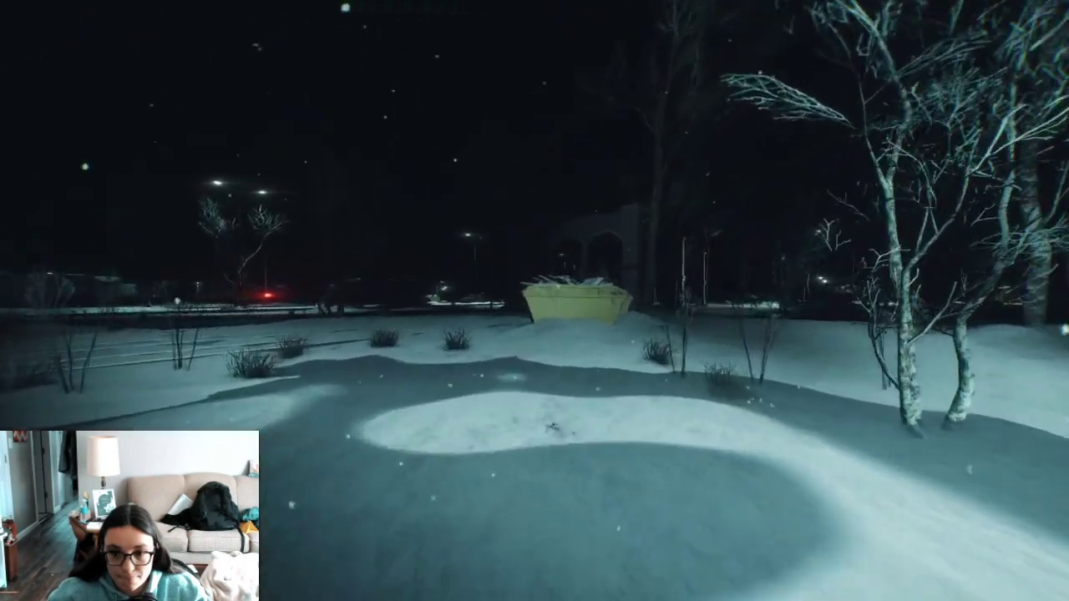
pyautogui.press('w')
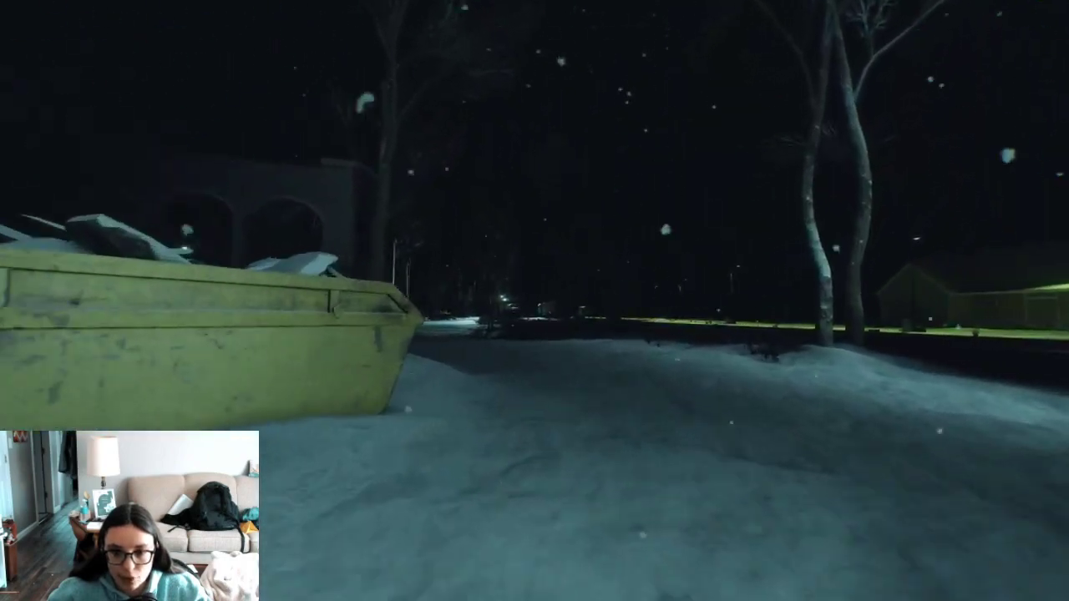
pyautogui.press('w')
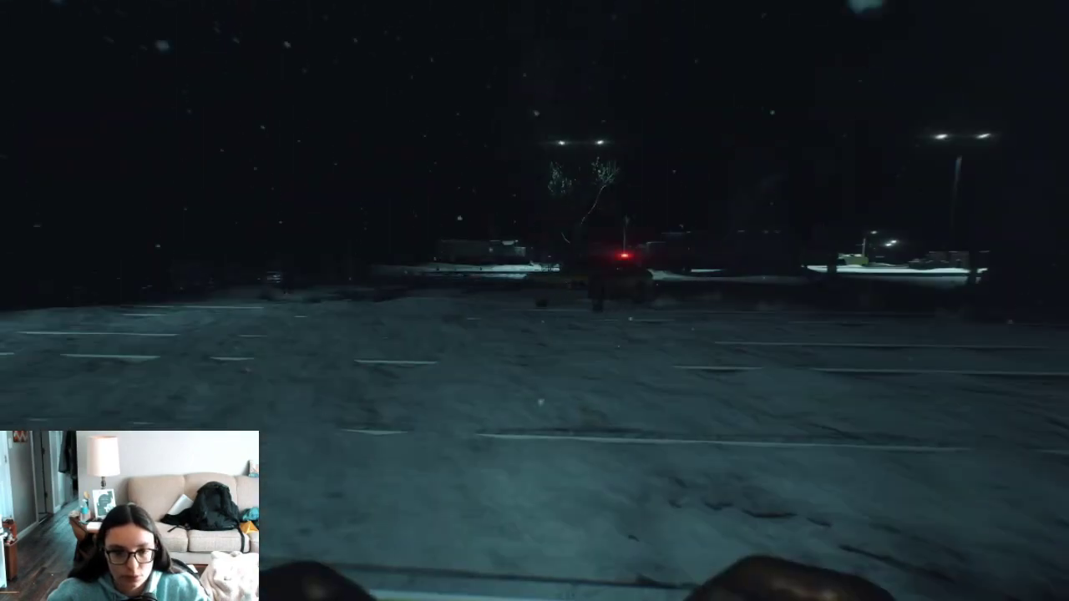
pyautogui.press('w')
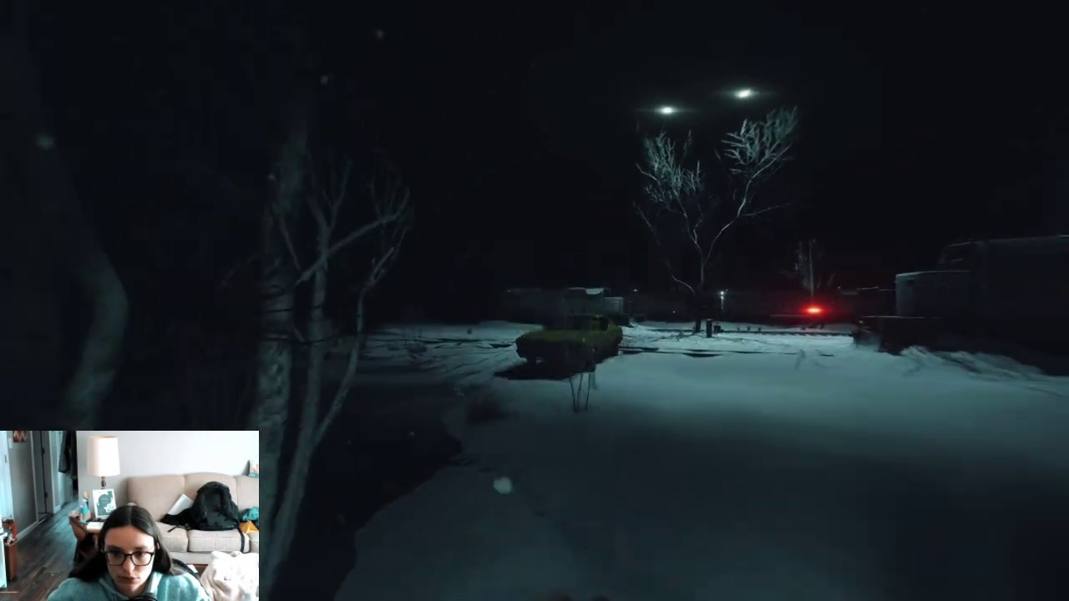
pyautogui.press('w')
pyautogui.press('w')
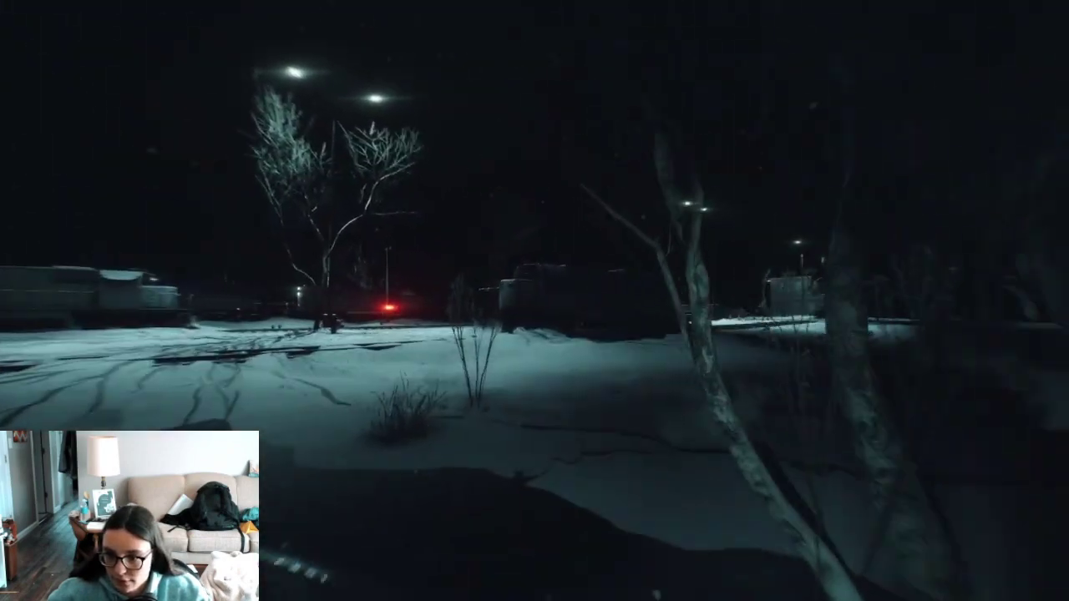
pyautogui.press('w')
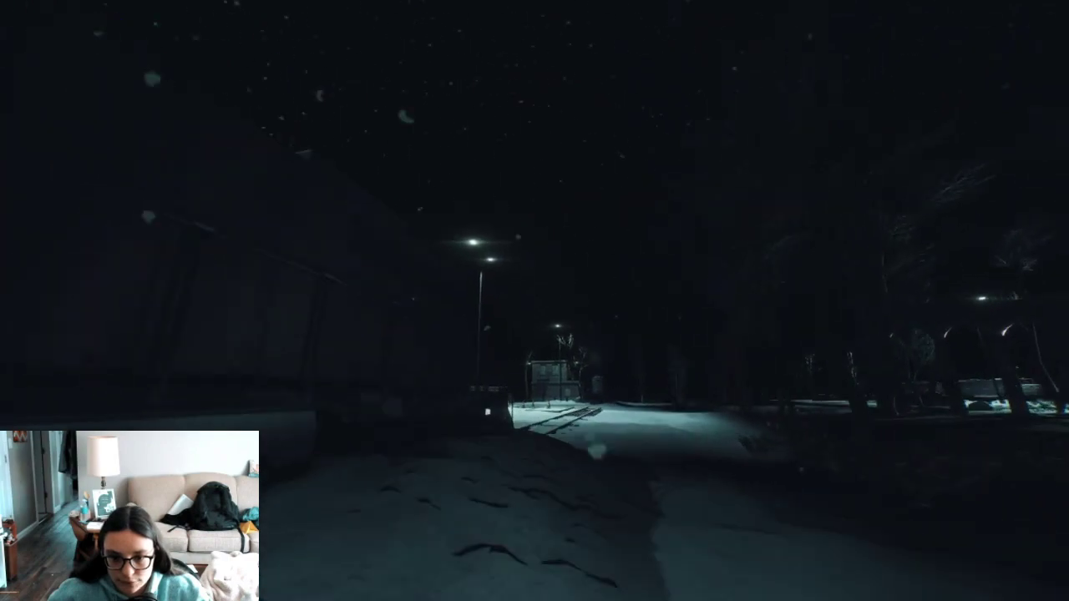
pyautogui.press('w')
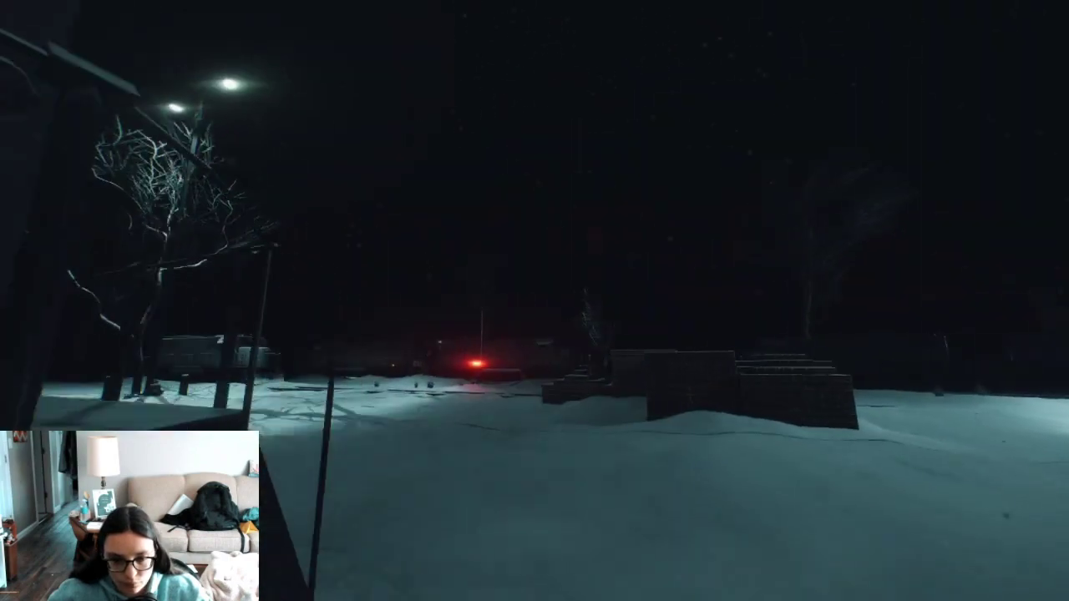
pyautogui.press('w')
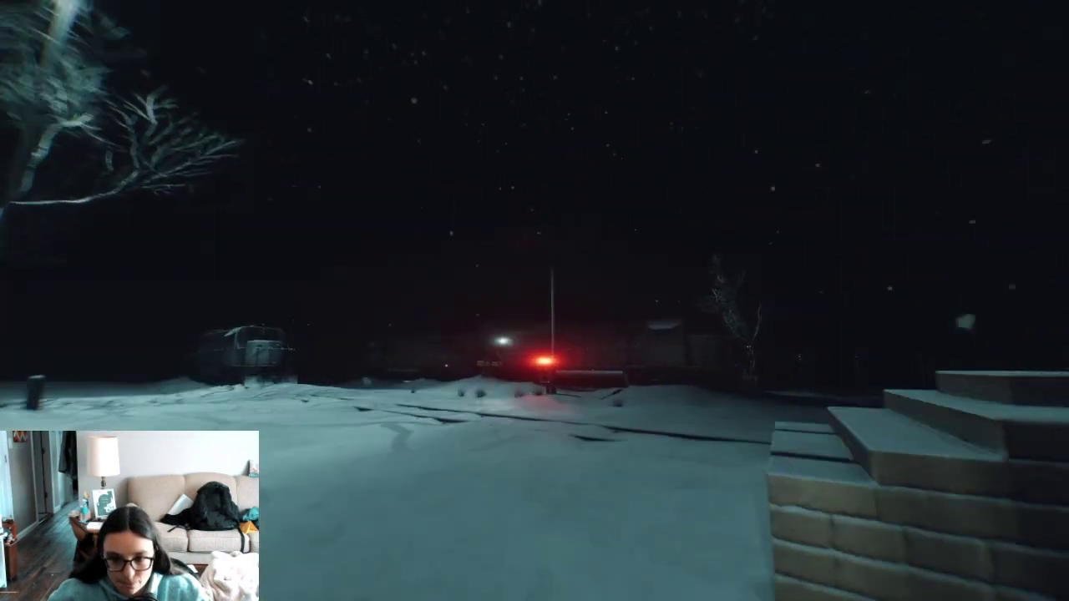
pyautogui.press('w')
pyautogui.press('w')
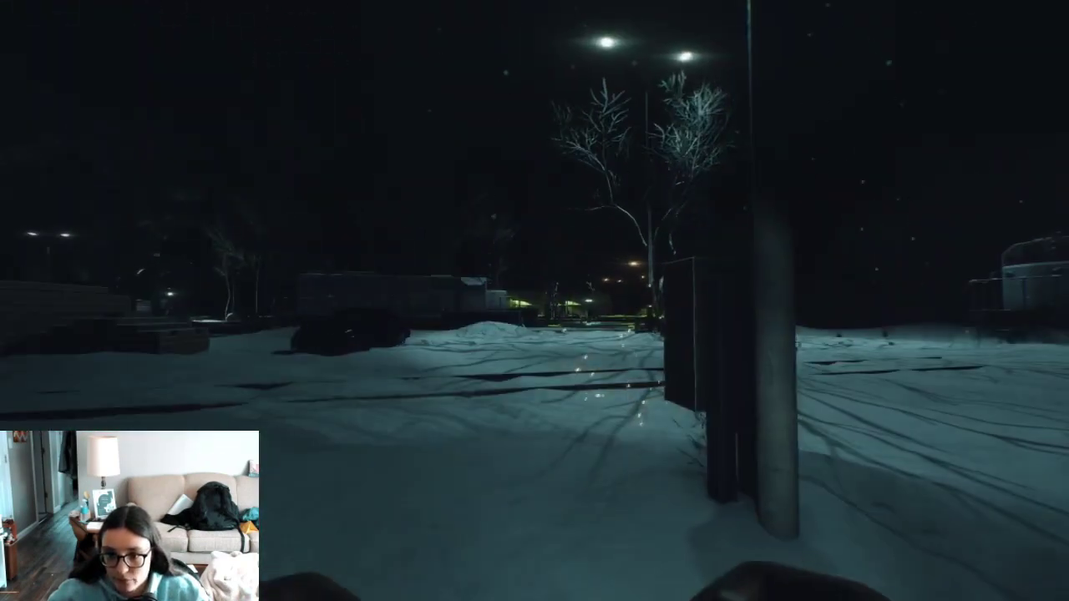
pyautogui.press('w')
pyautogui.press('w')
pyautogui.press('w')
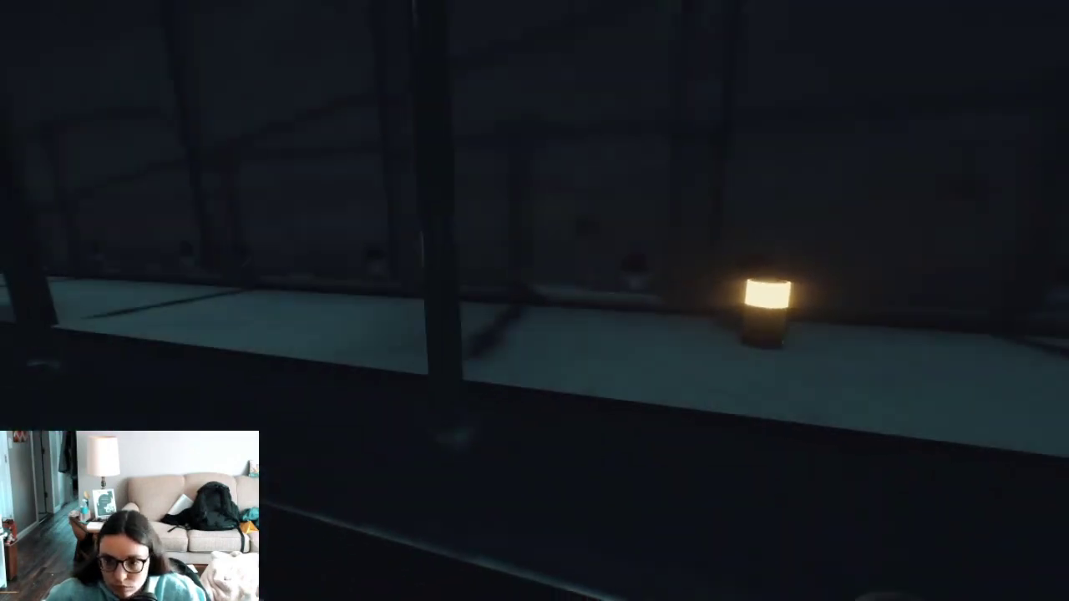
pyautogui.click(766, 300)
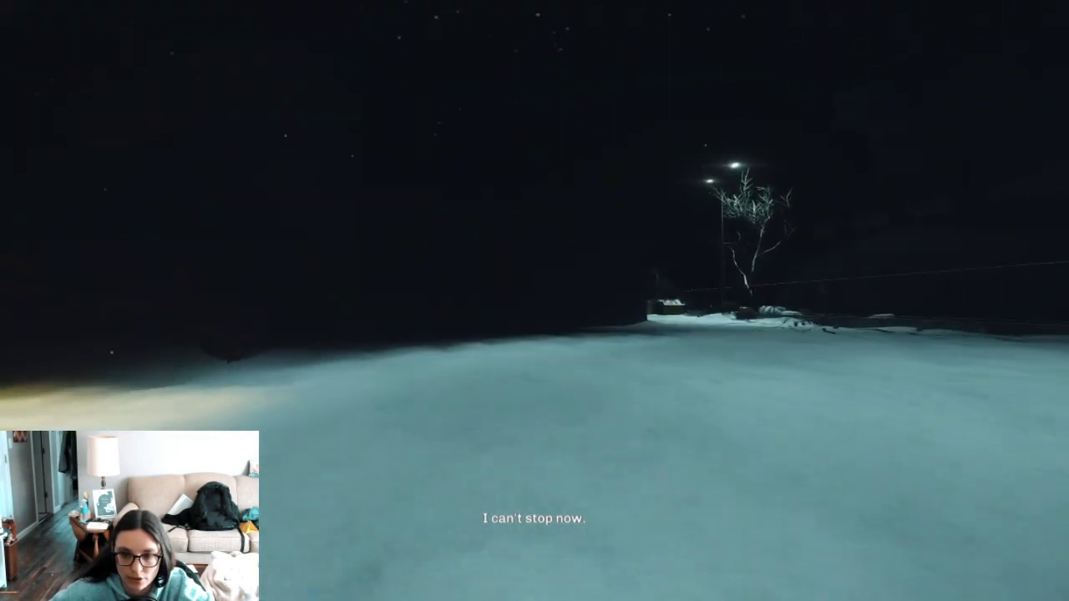
pyautogui.moveTo(535, 300); pyautogui.dragTo(251, 301)
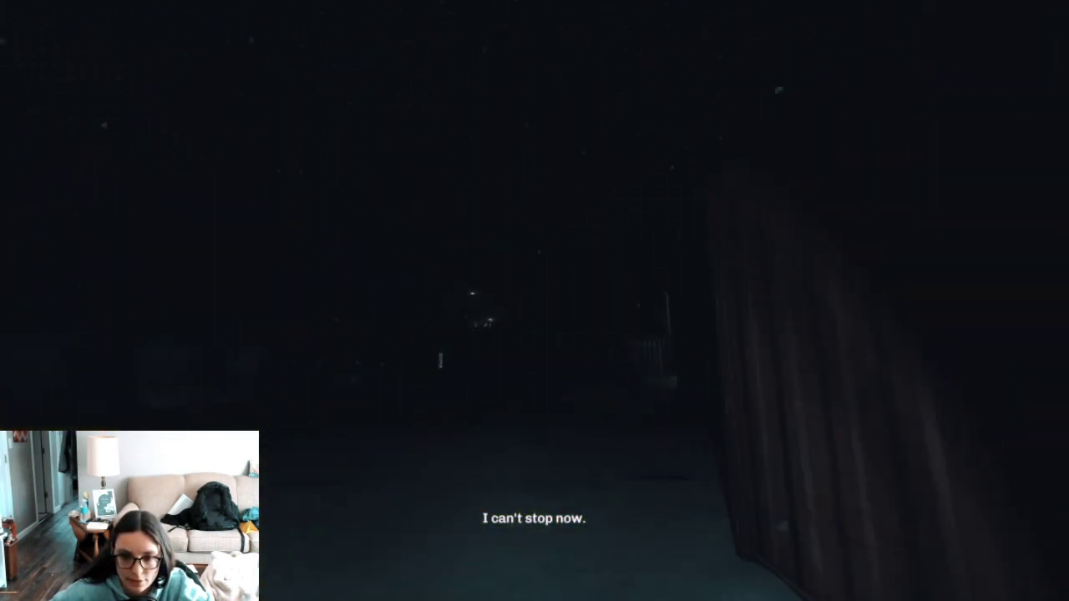